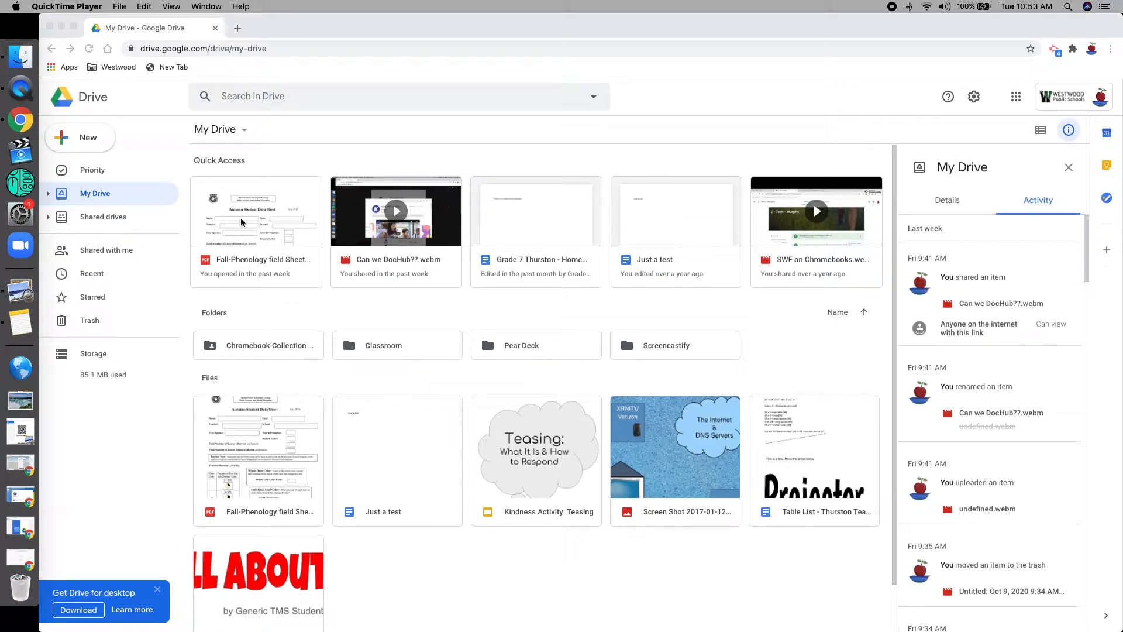
right_click(291, 203)
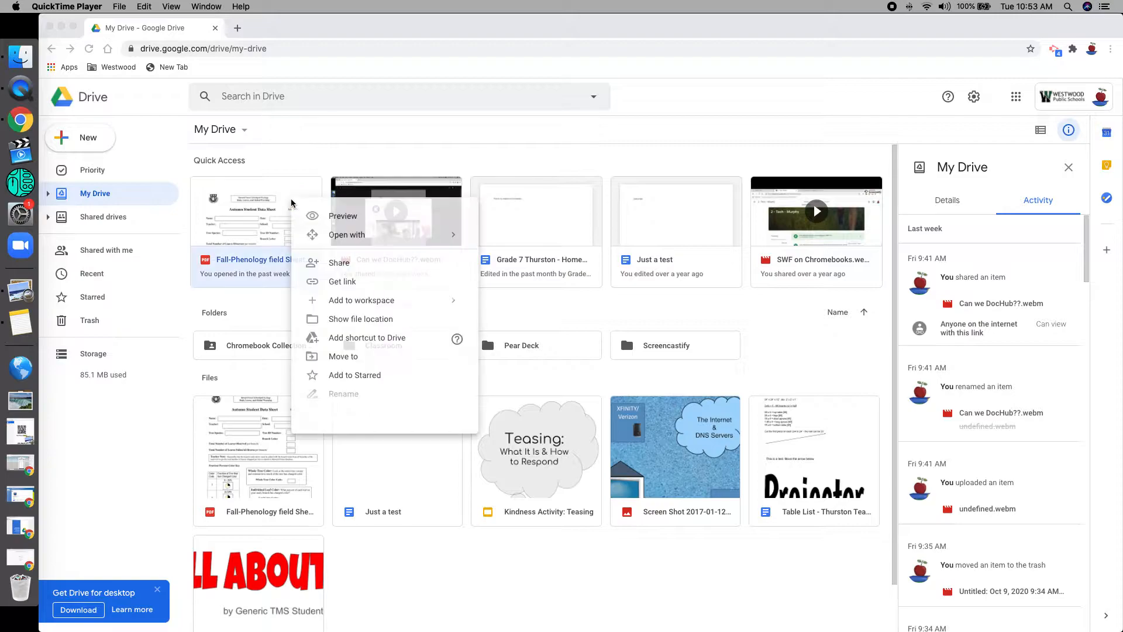
click(356, 237)
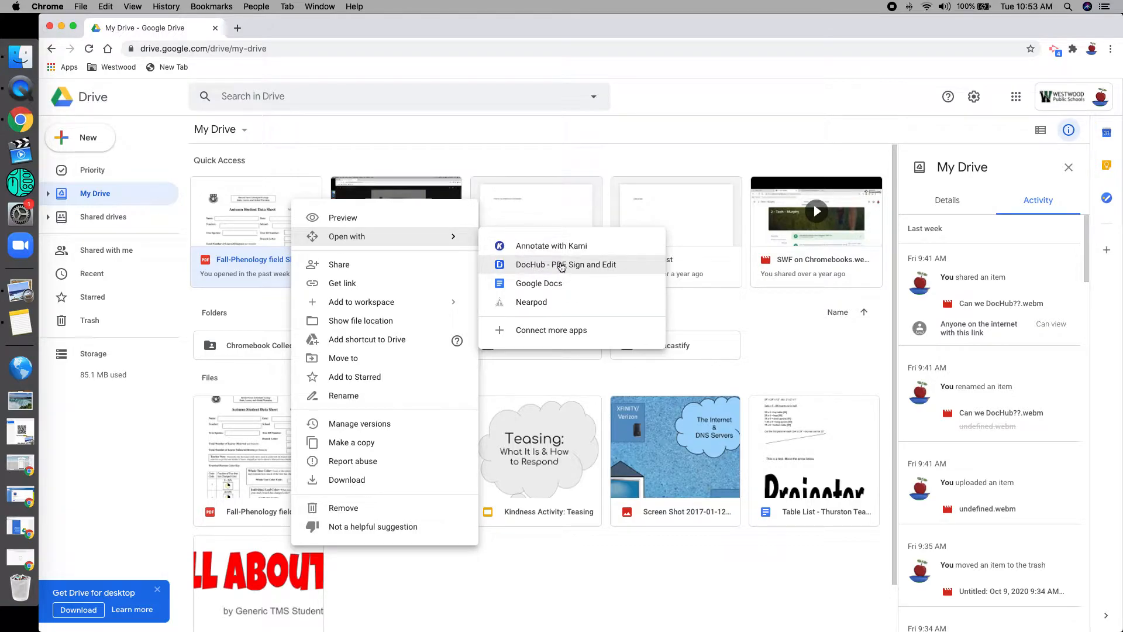
click(524, 132)
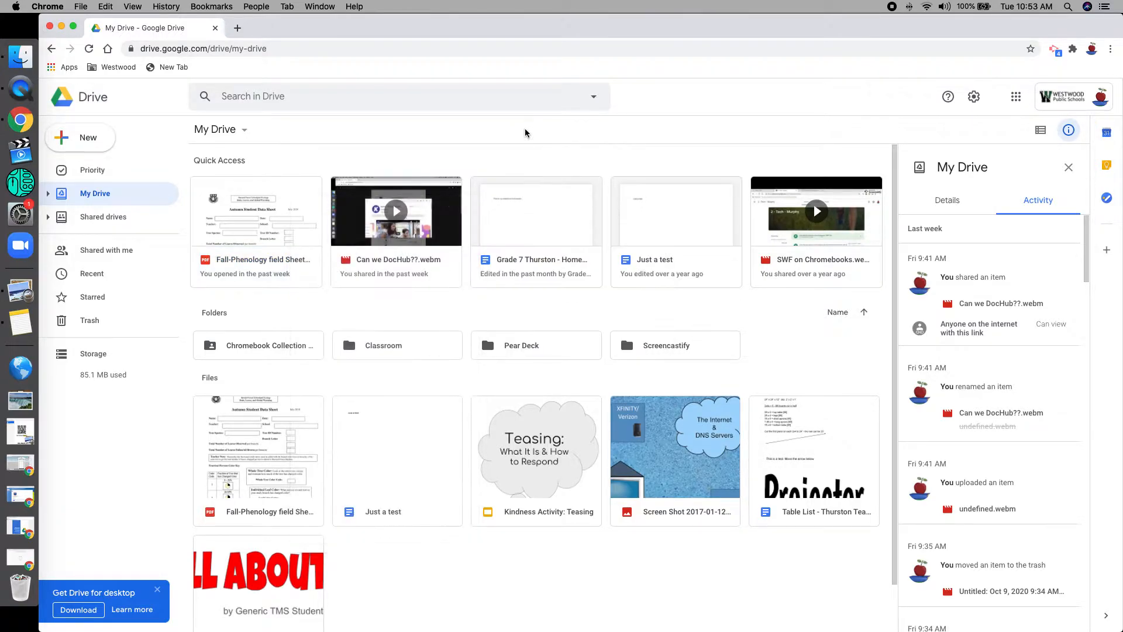
Open the Fall-Phenology field Sheet PDF from Drive in DocHub - PDF Sign and Edit, using the existing imported copy.
click(283, 206)
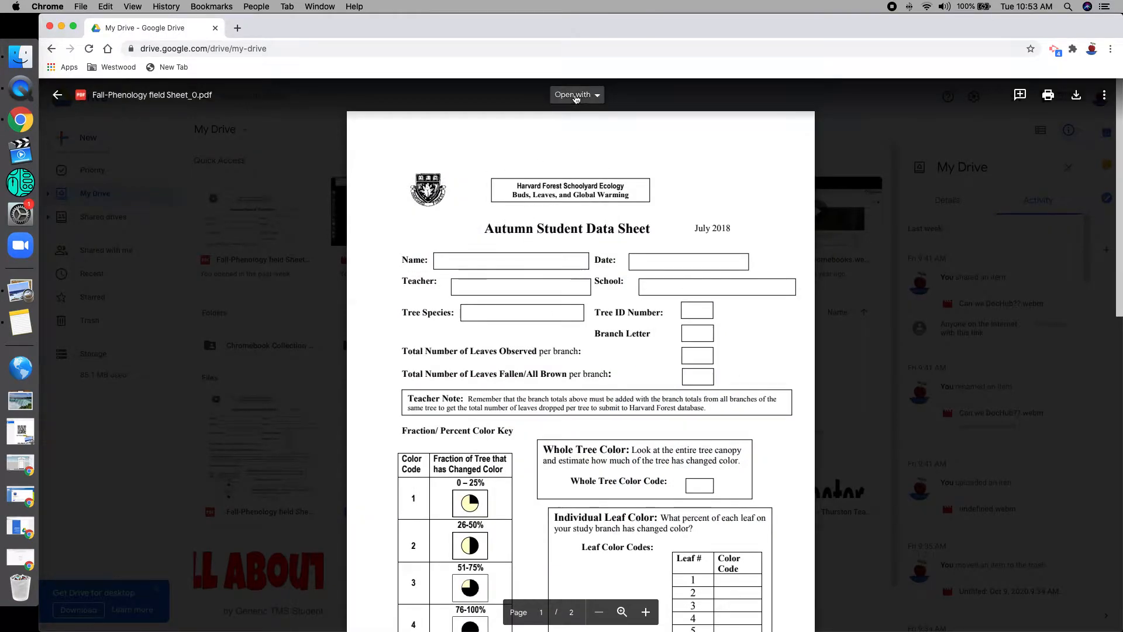
click(597, 97)
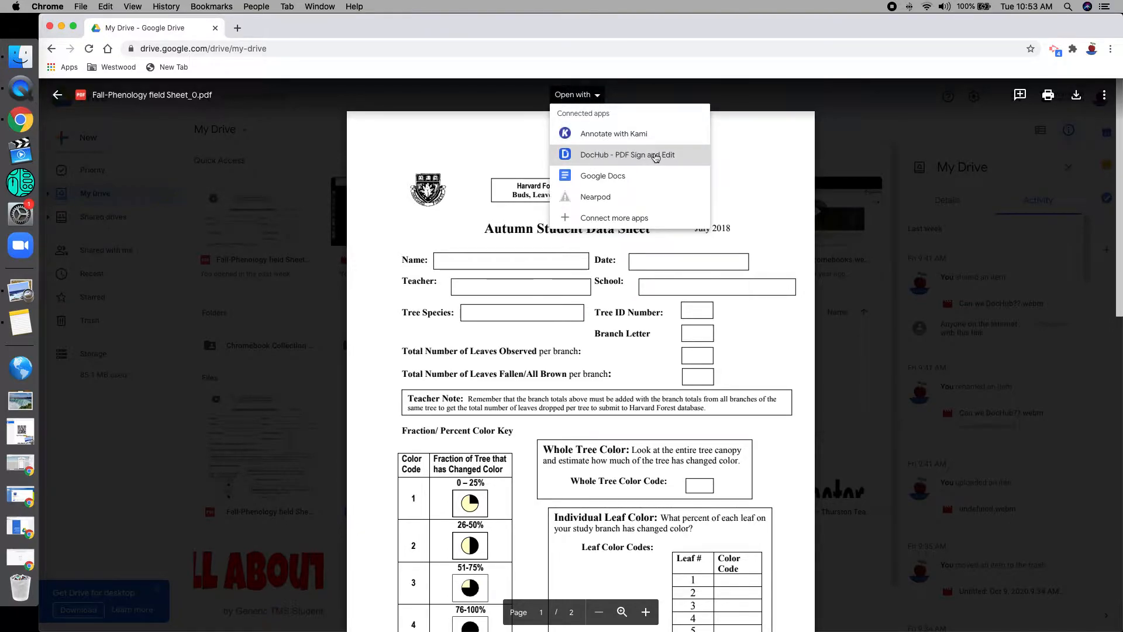
click(653, 156)
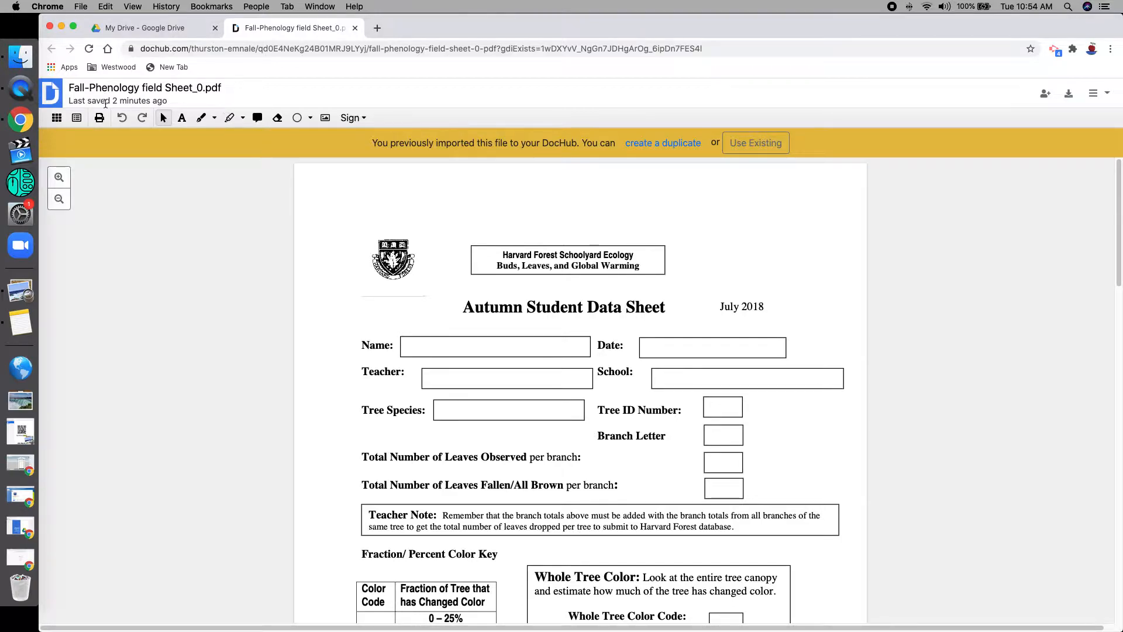
click(754, 143)
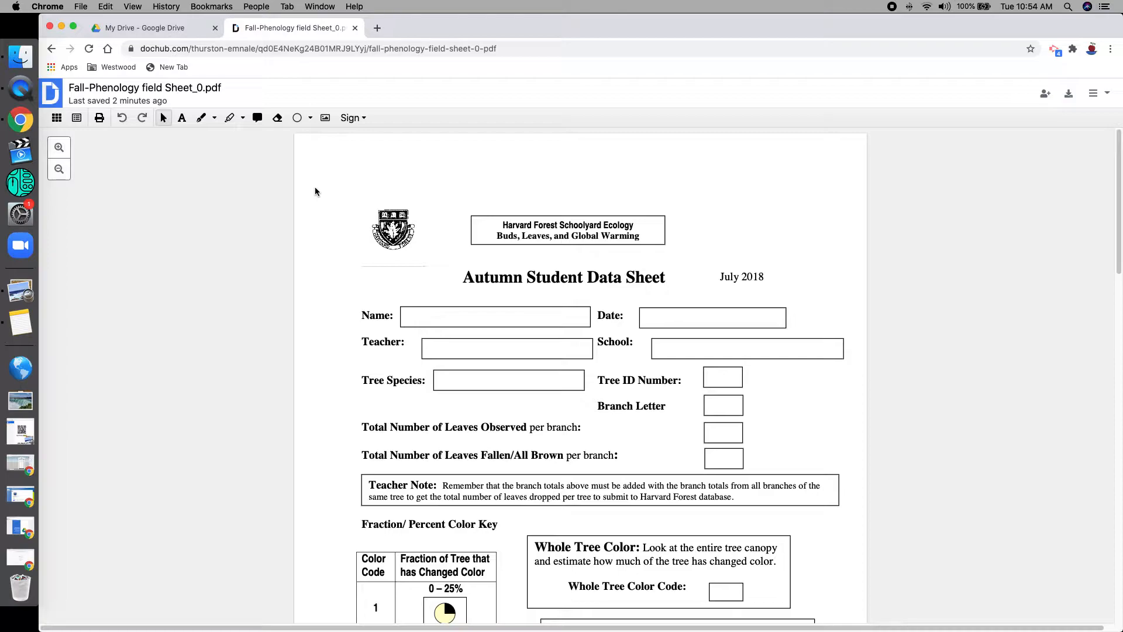
Add the text "Oct" in the Date box of the Autumn Student Data Sheet.
click(183, 126)
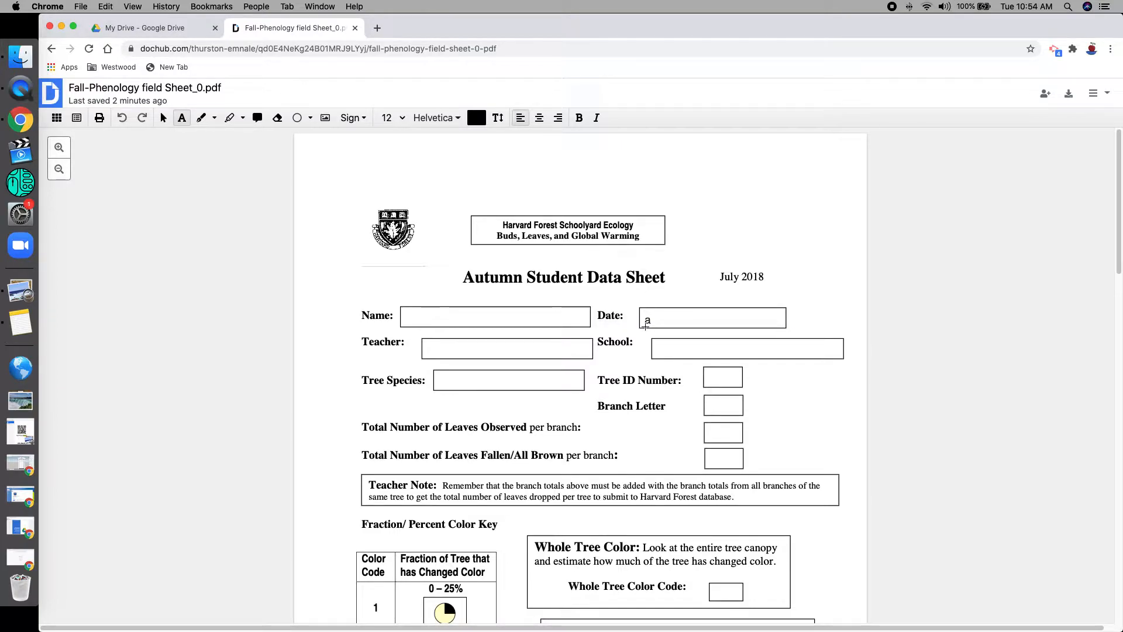
click(645, 326)
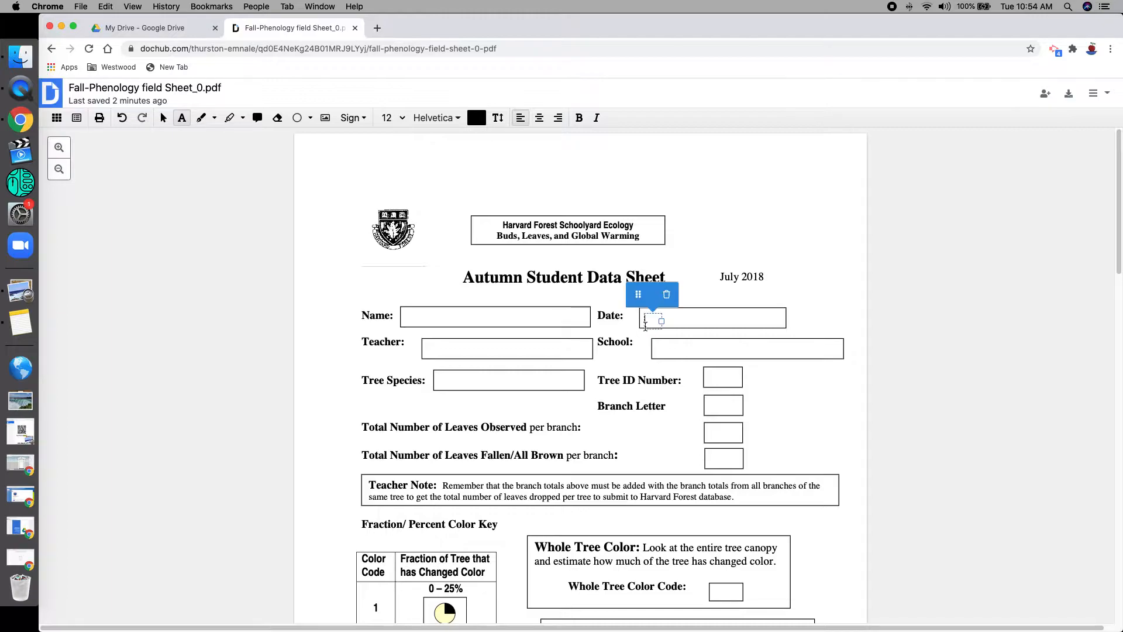
text(Oct)
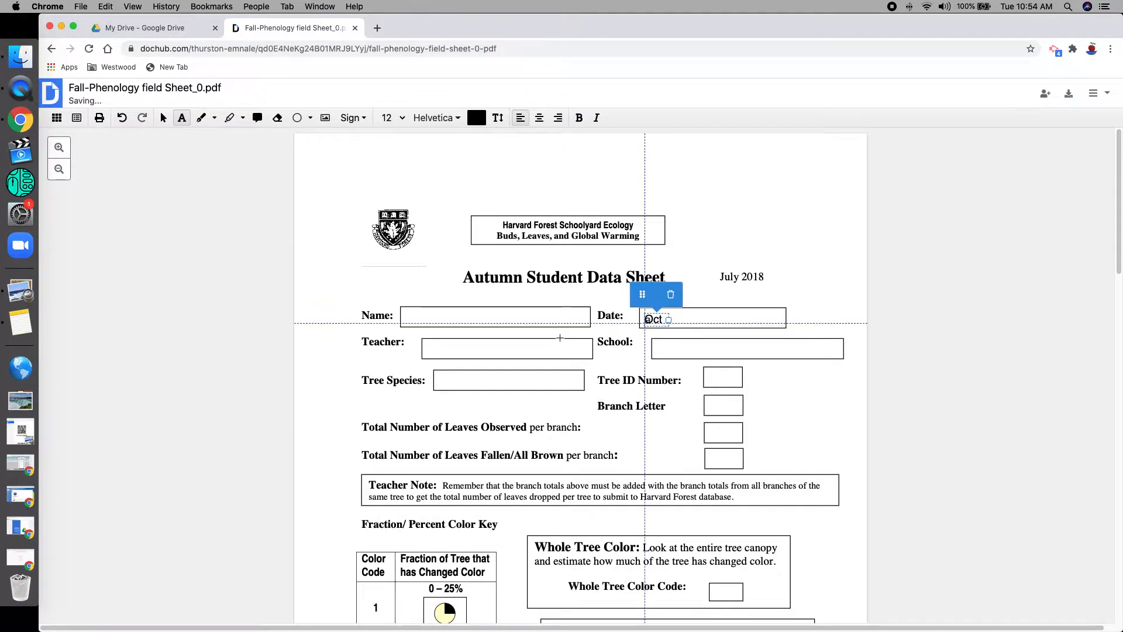
Try adding a first name as movable text in the Name box, and delete that text.
click(407, 320)
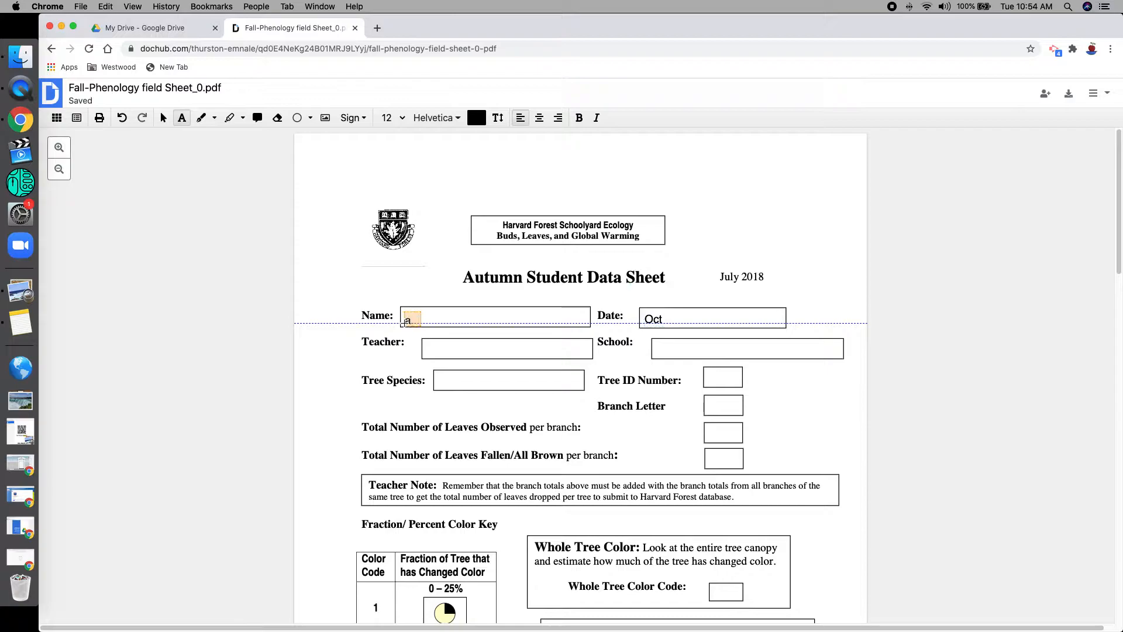
text(Jesse)
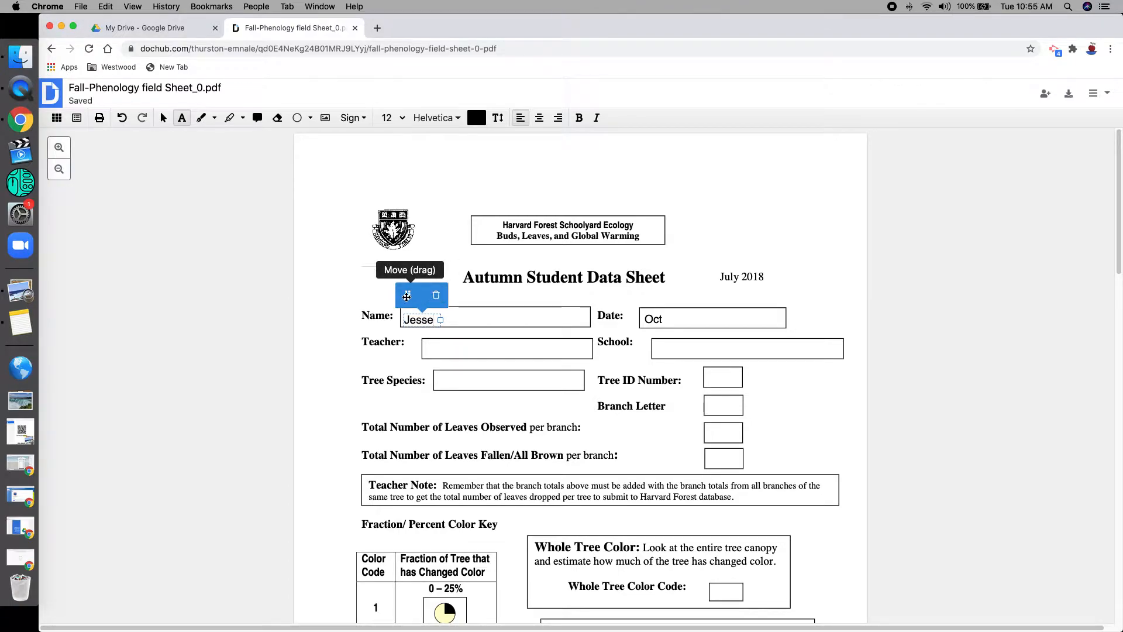
mouse_move(407, 297)
mouse_down()
mouse_move(511, 296)
mouse_move(414, 282)
mouse_up()
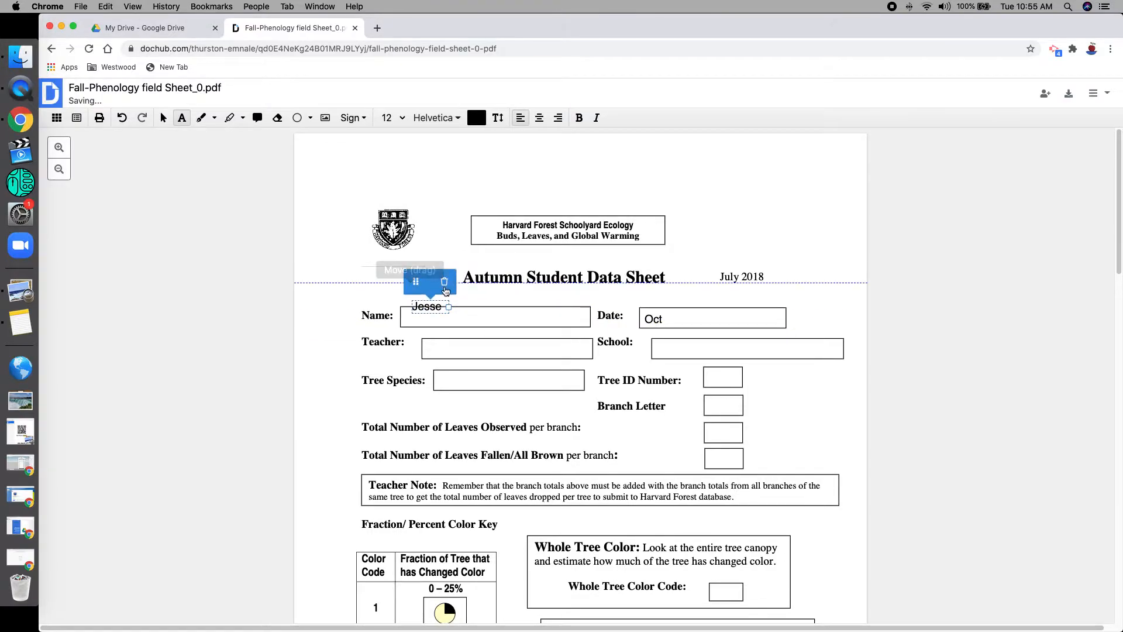
click(444, 282)
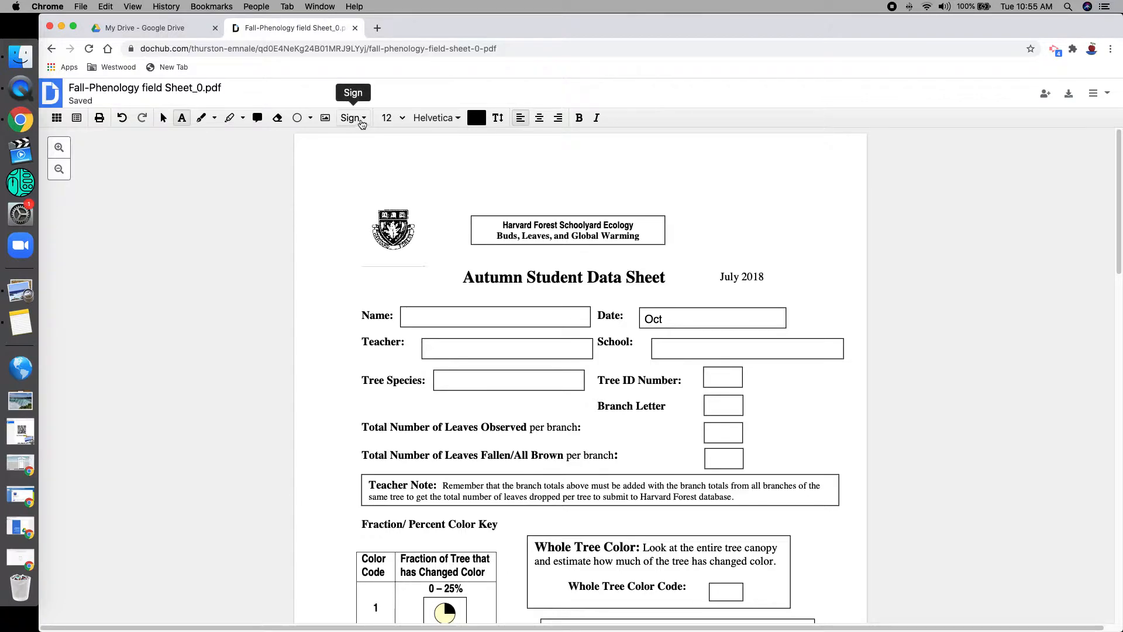
Look at the phone and draw methods for creating a new signature without saving one.
click(361, 118)
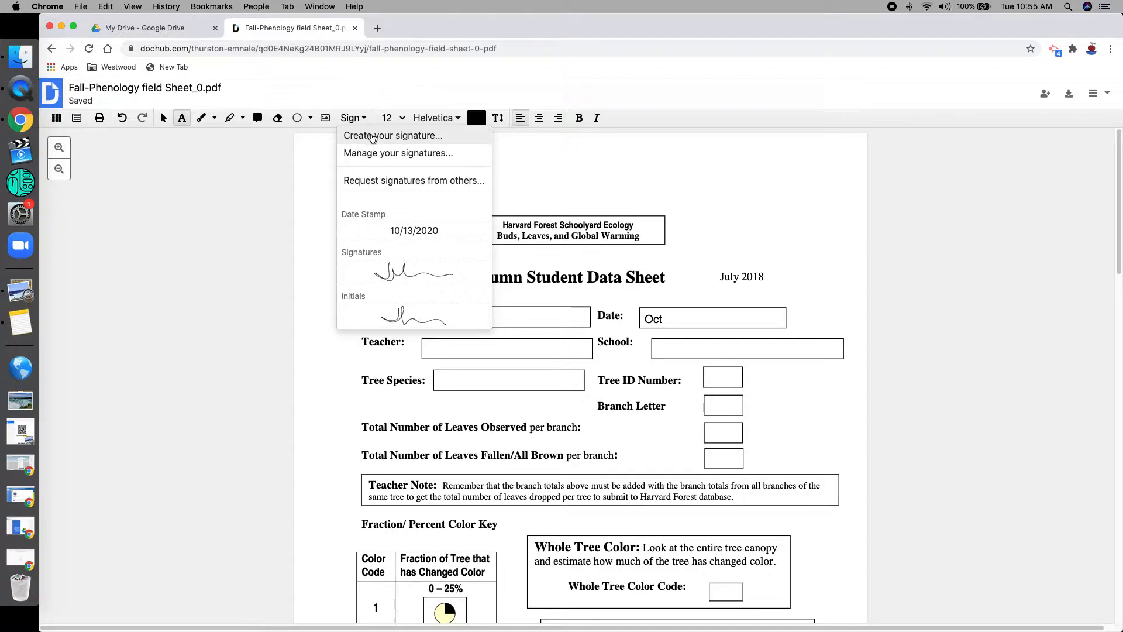
click(372, 135)
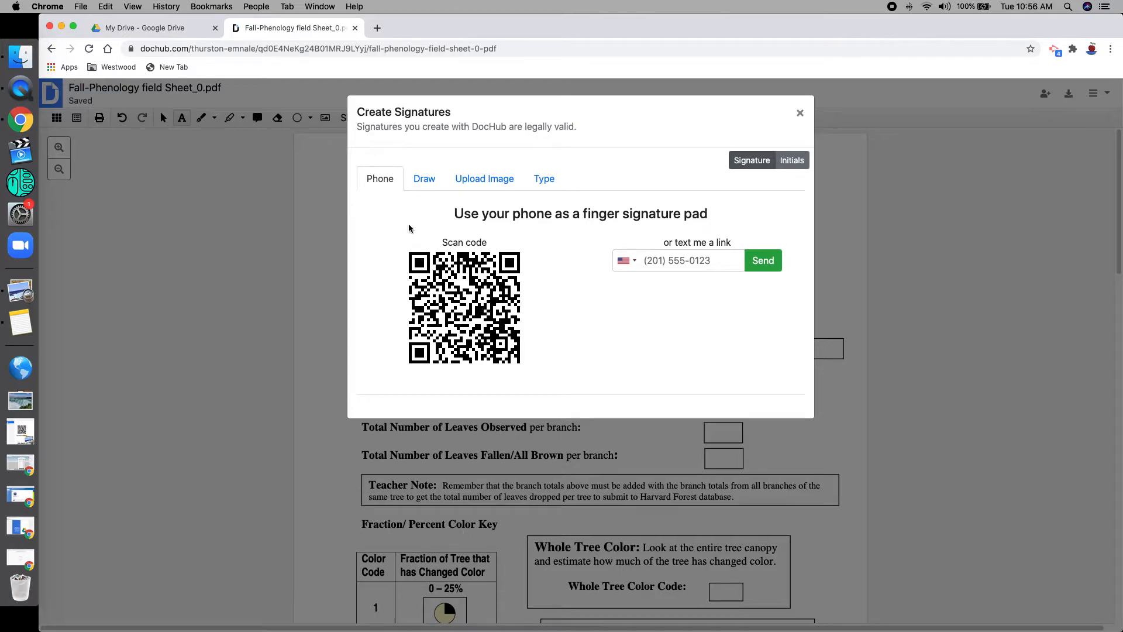
click(424, 178)
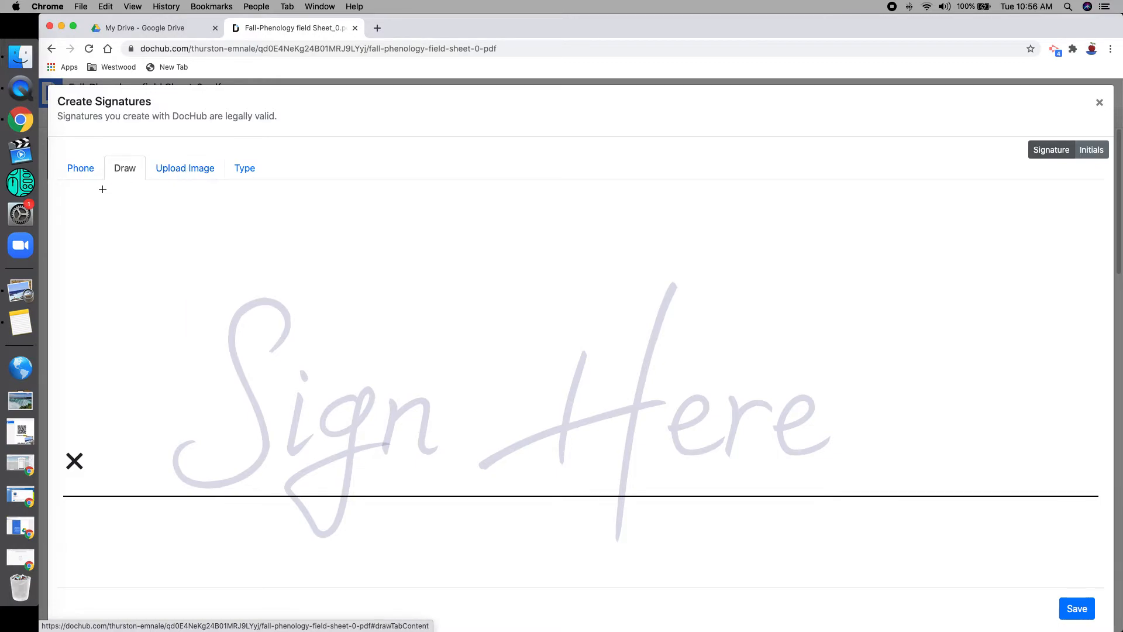
click(83, 170)
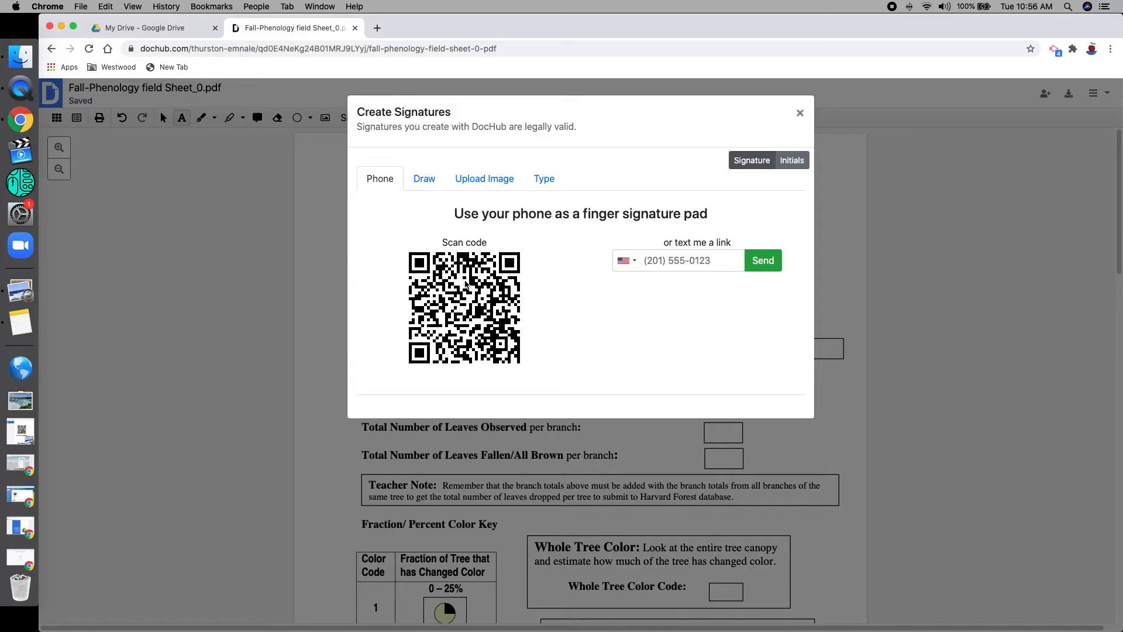
click(799, 113)
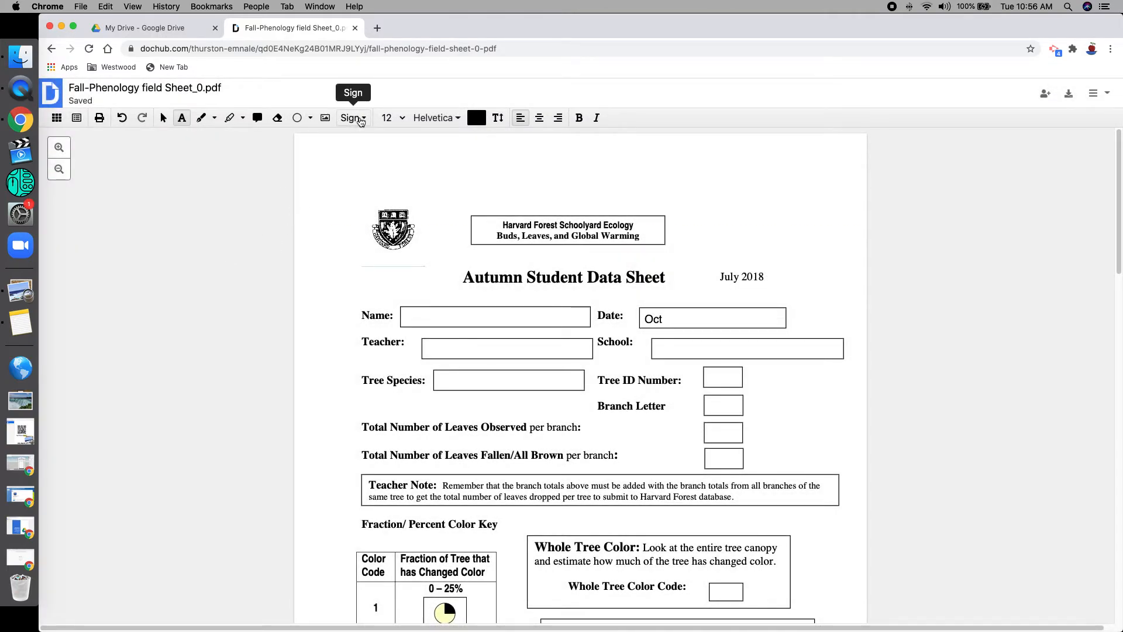
Insert the saved signature on the Signature line at the end of page 2.
click(361, 119)
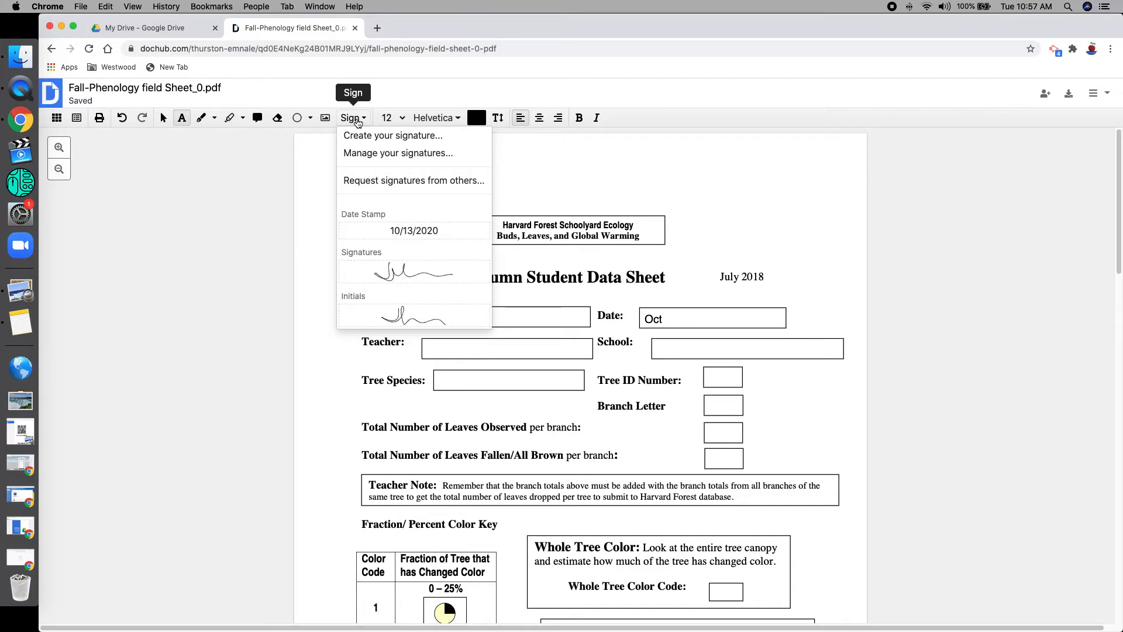
click(400, 275)
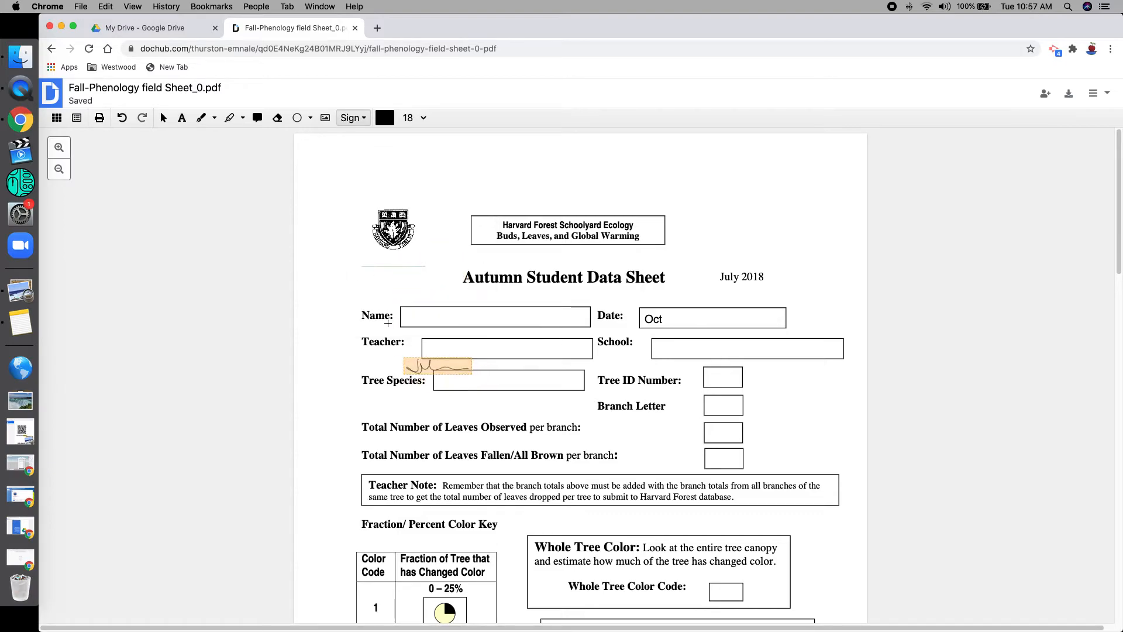
click(431, 323)
mouse_move(431, 322)
mouse_down()
mouse_move(499, 416)
mouse_move(641, 413)
mouse_move(642, 428)
mouse_up()
scroll(500, 412, down, 20)
scroll(501, 413, down, 3)
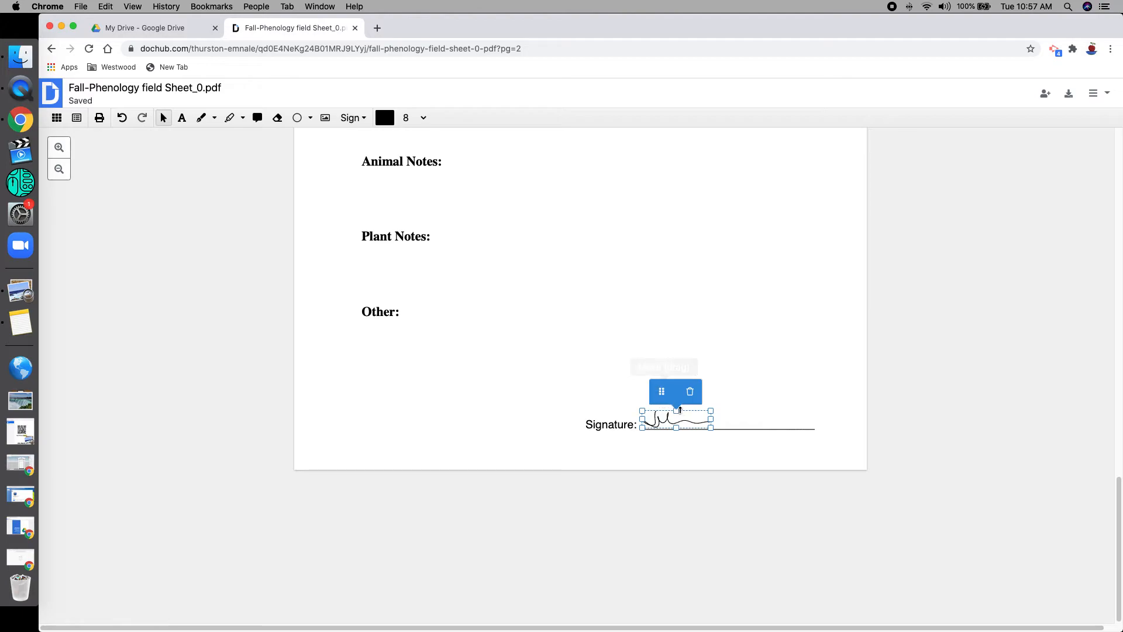
Enlarge the placed signature to fill most of the Signature line and shift it slightly down onto the line.
click(710, 411)
mouse_move(711, 410)
mouse_down()
mouse_move(747, 381)
mouse_move(704, 409)
mouse_move(740, 391)
mouse_up()
click(798, 306)
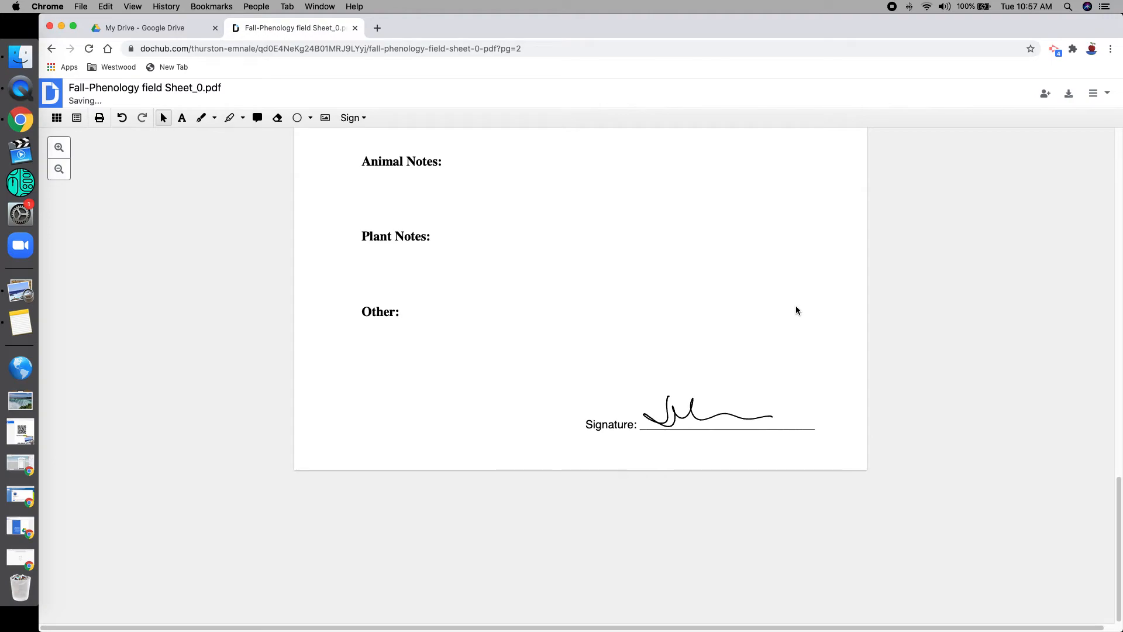
click(668, 405)
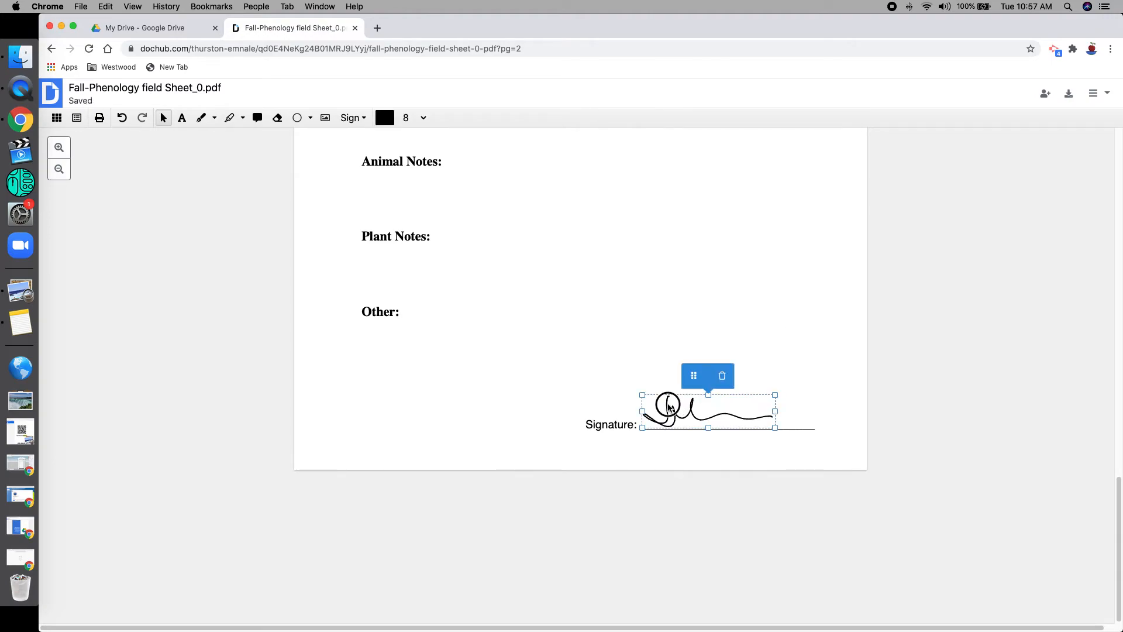
click(690, 377)
drag(691, 378, 691, 378)
click(847, 338)
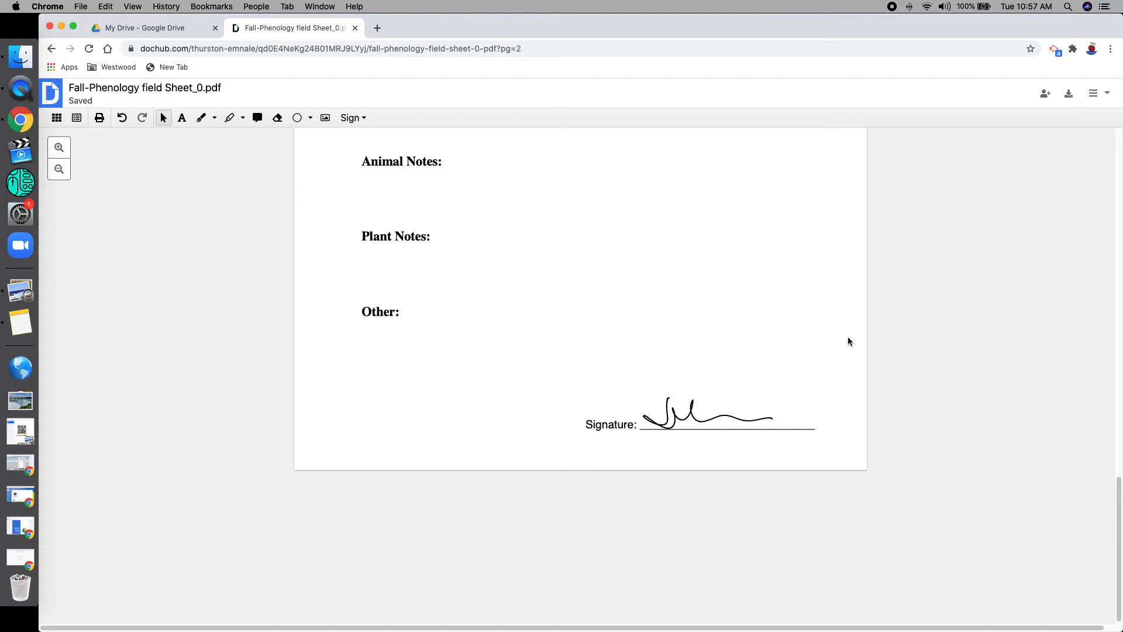
Review the document's sharing options and its download or export options without sending or exporting anything.
scroll(683, 218, up, 15)
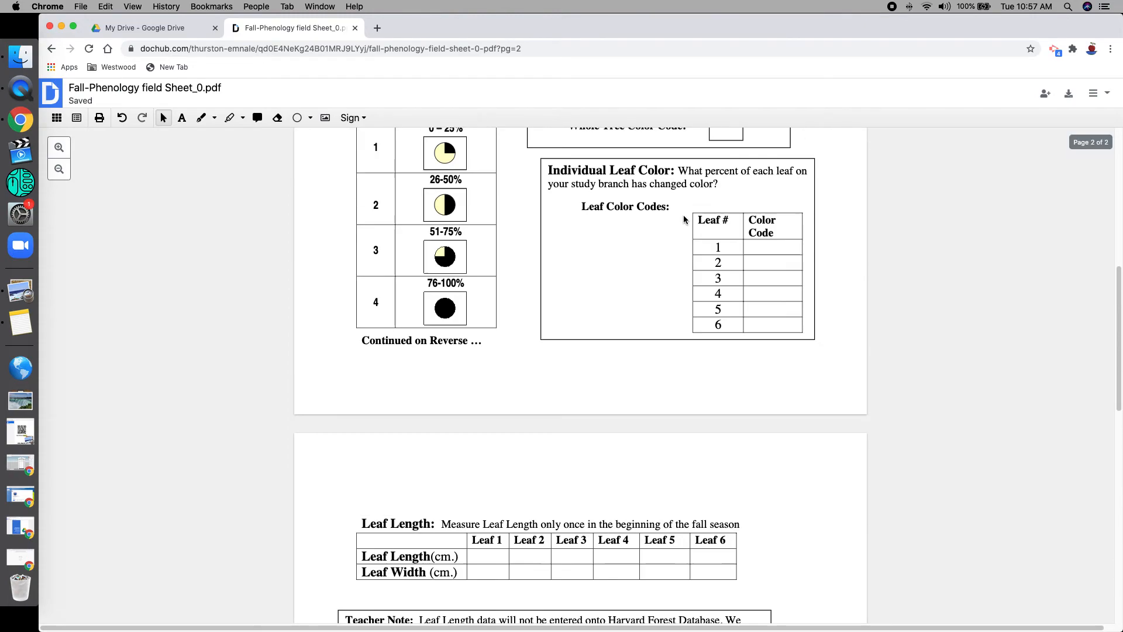
scroll(684, 219, up, 2)
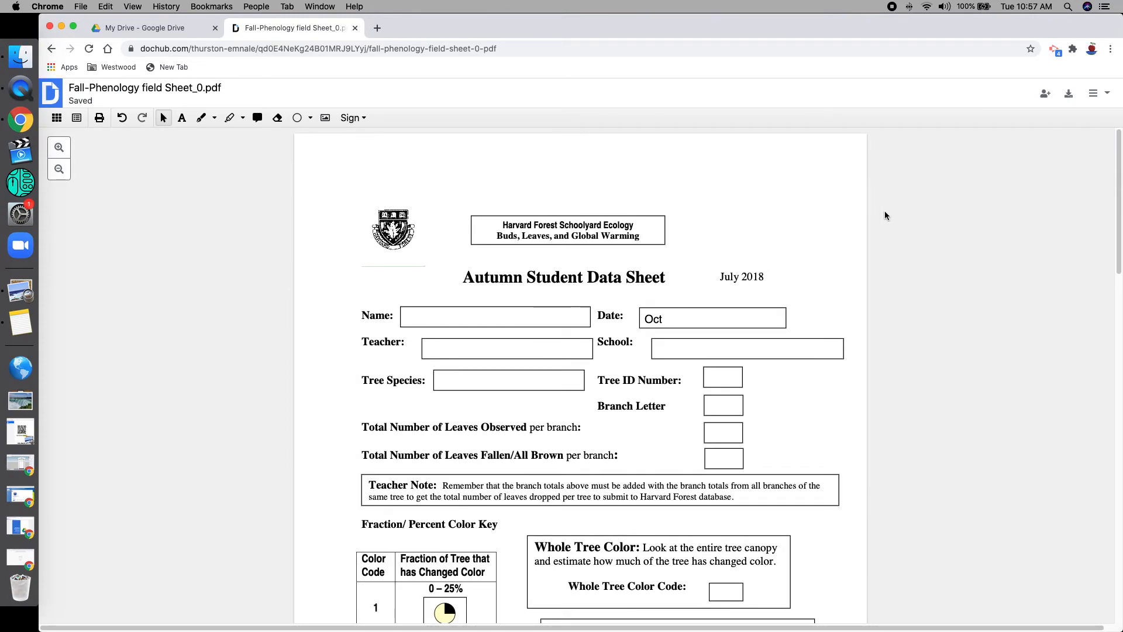
click(1045, 95)
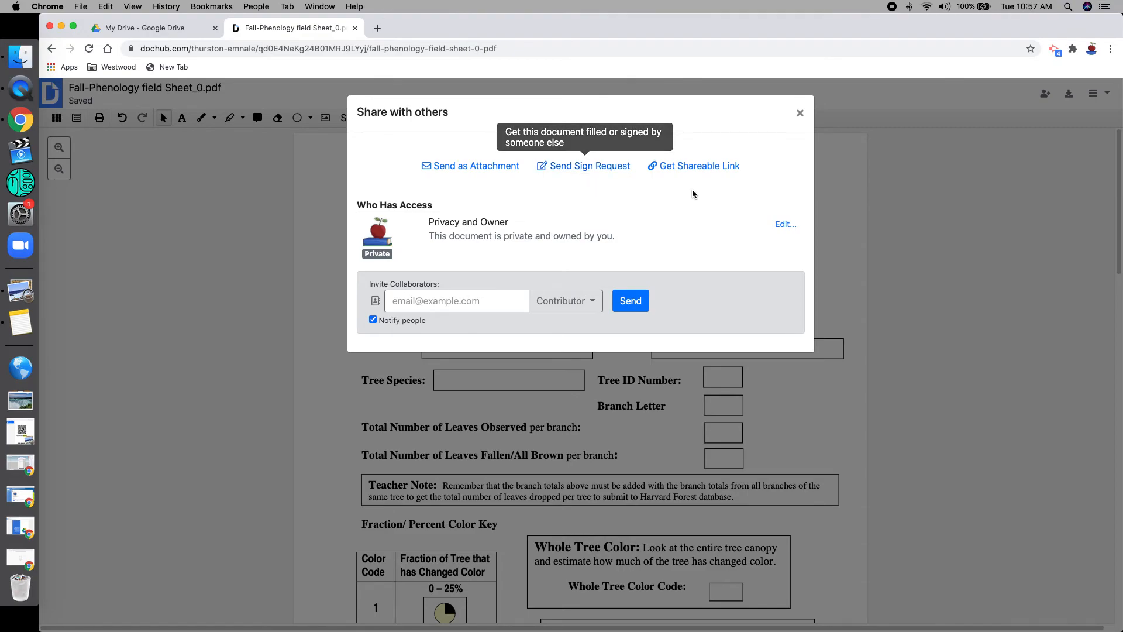
click(800, 112)
click(1068, 94)
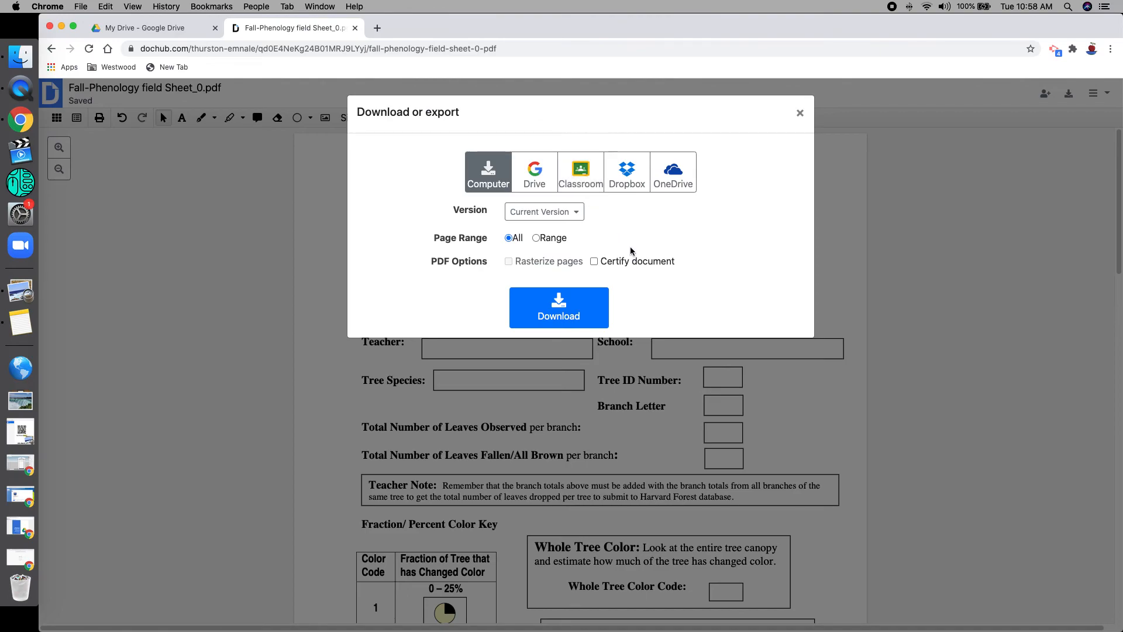
click(799, 113)
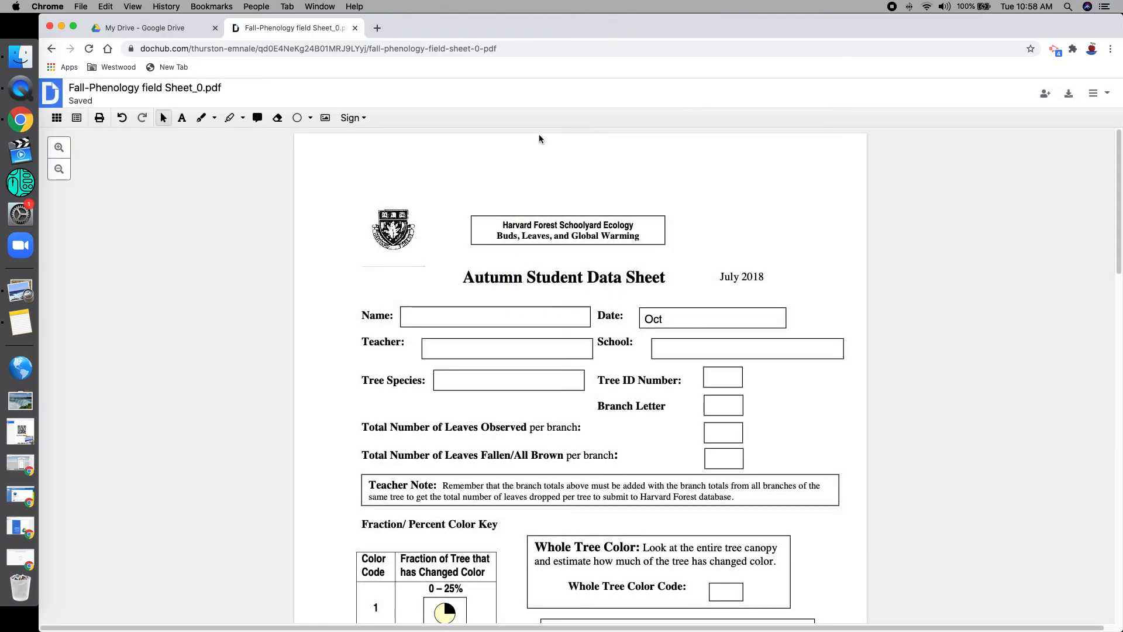